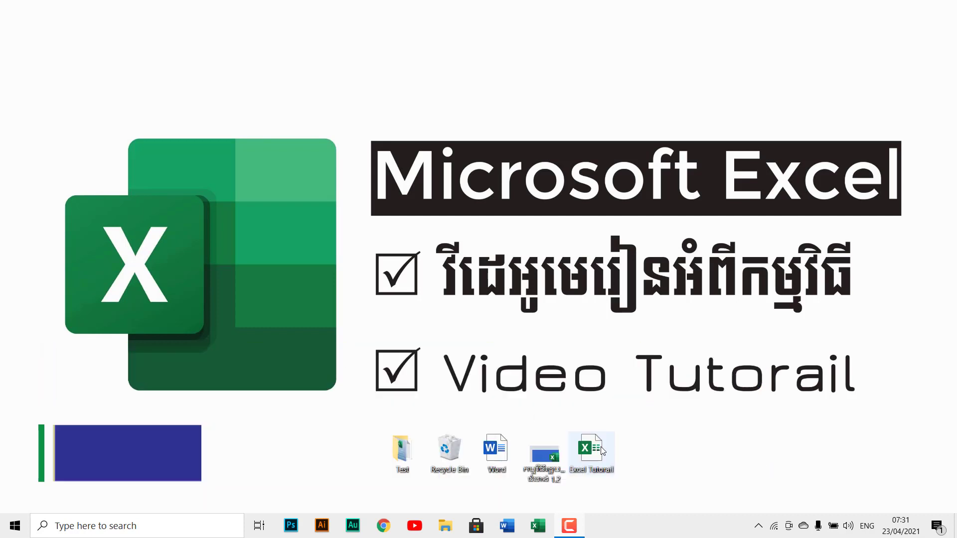
Open the Excel Tutorail workbook from the desktop and add six new worksheets after Sheet1.
double_click(602, 451)
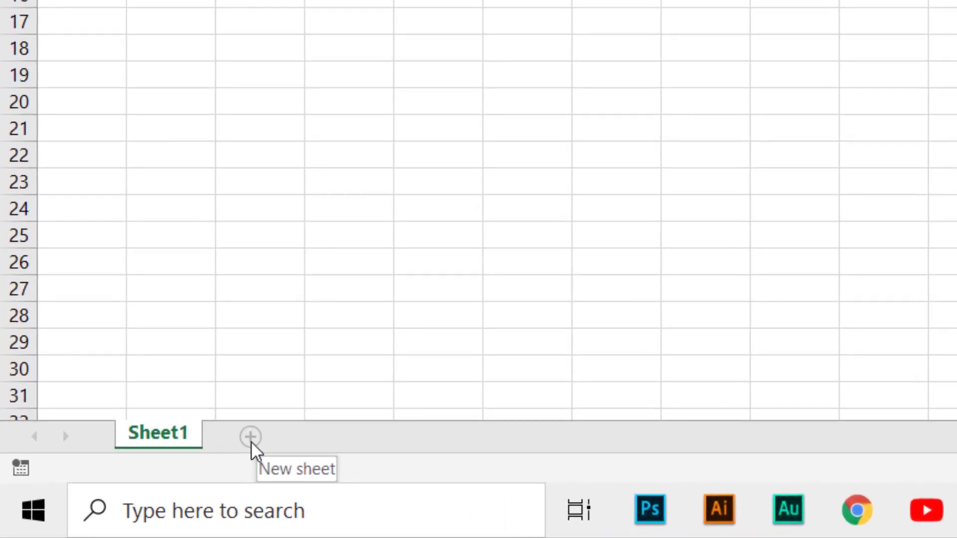
click(250, 437)
click(338, 437)
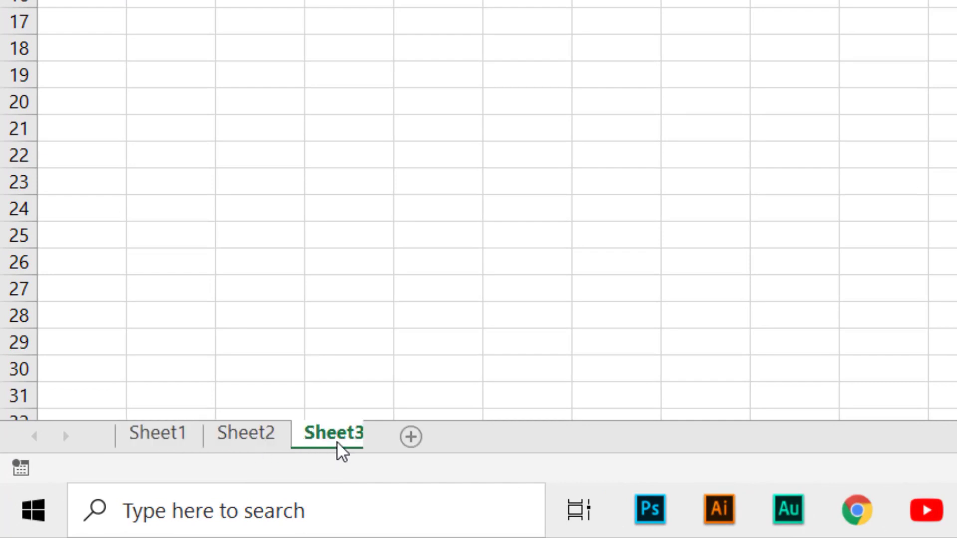
click(429, 436)
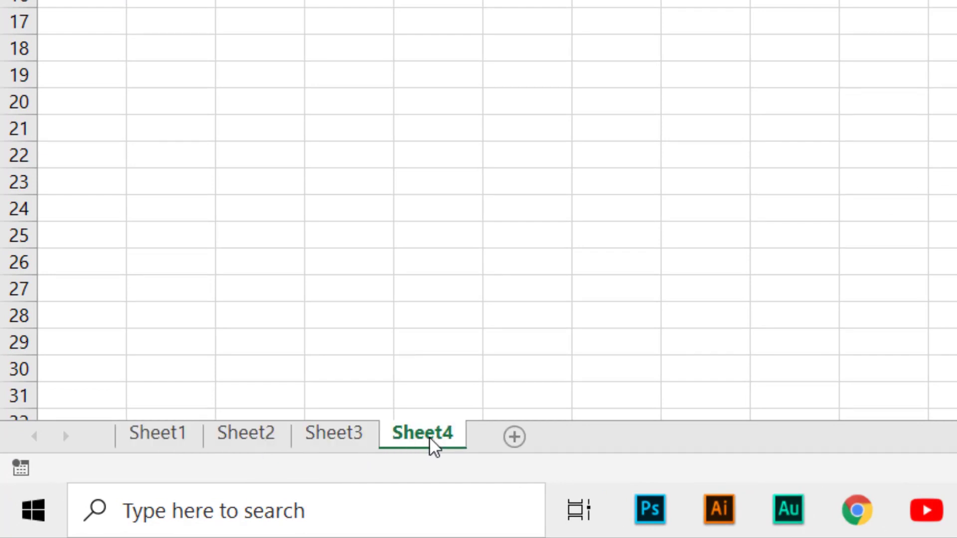
click(516, 436)
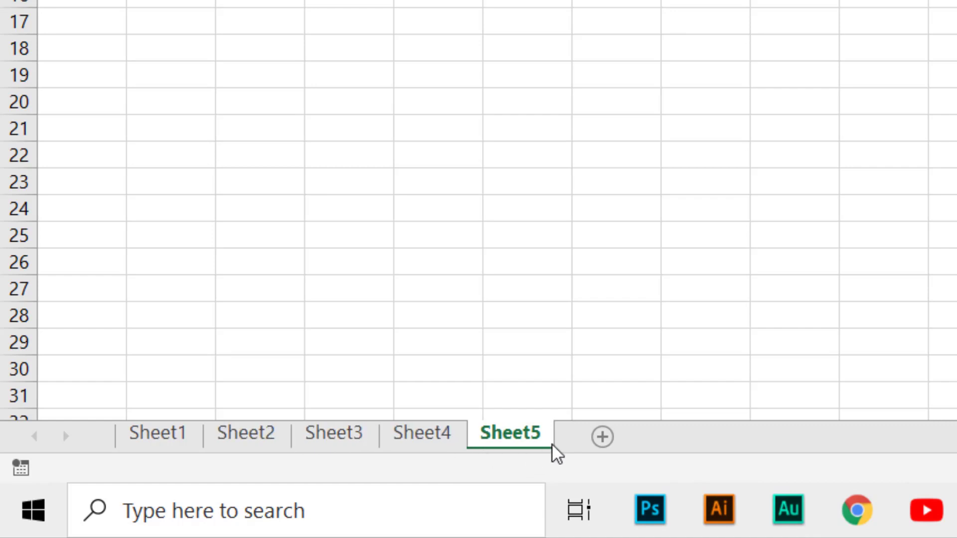
click(602, 437)
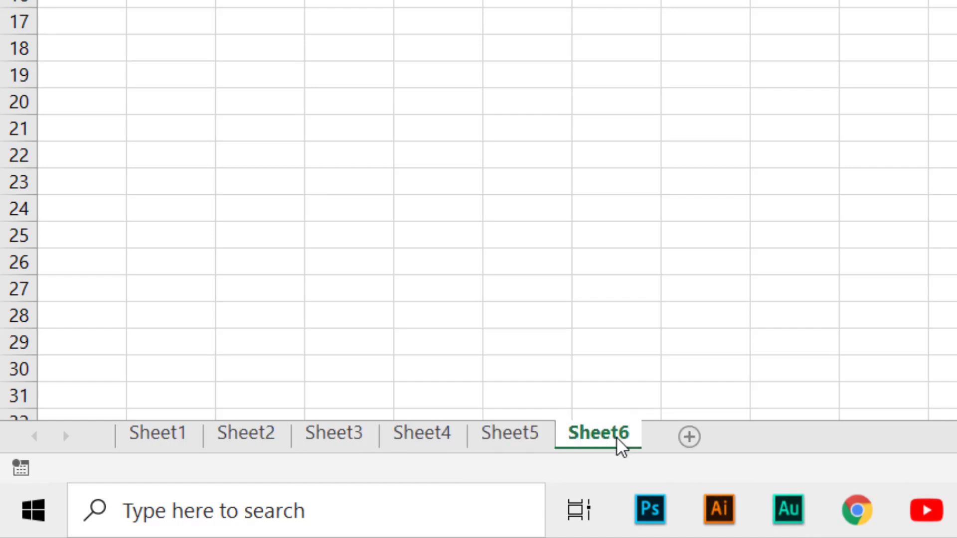
click(693, 438)
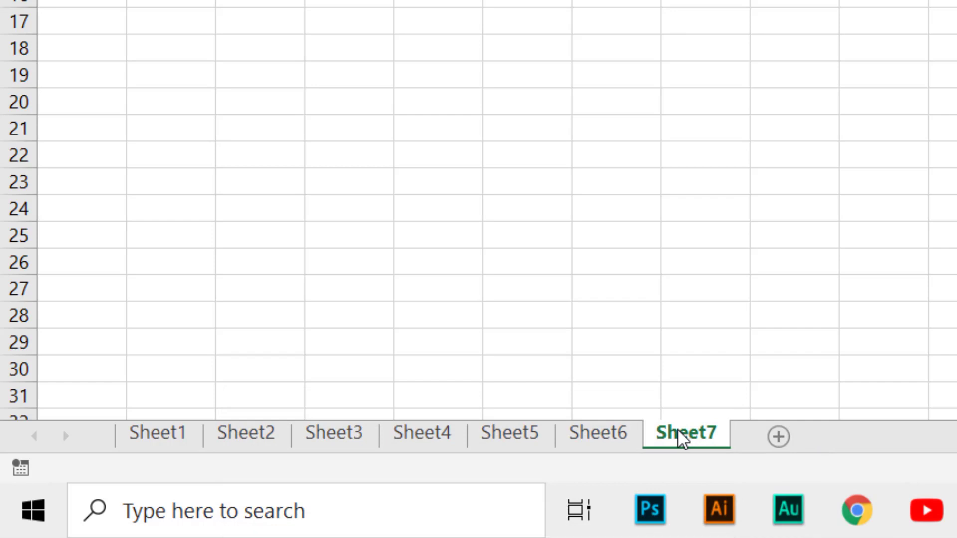
Insert a blank worksheet directly before Sheet7 using the Insert dialog's Worksheet type.
right_click(680, 434)
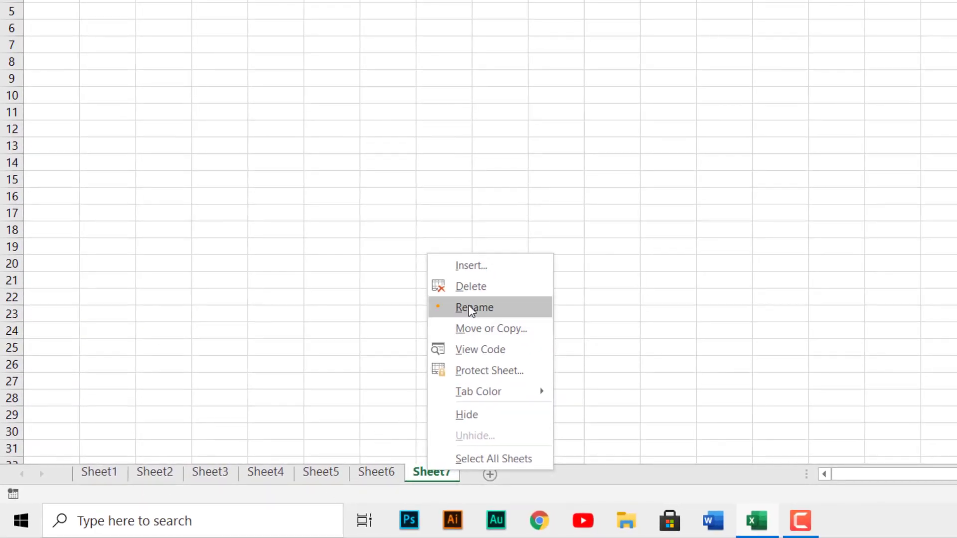
click(482, 269)
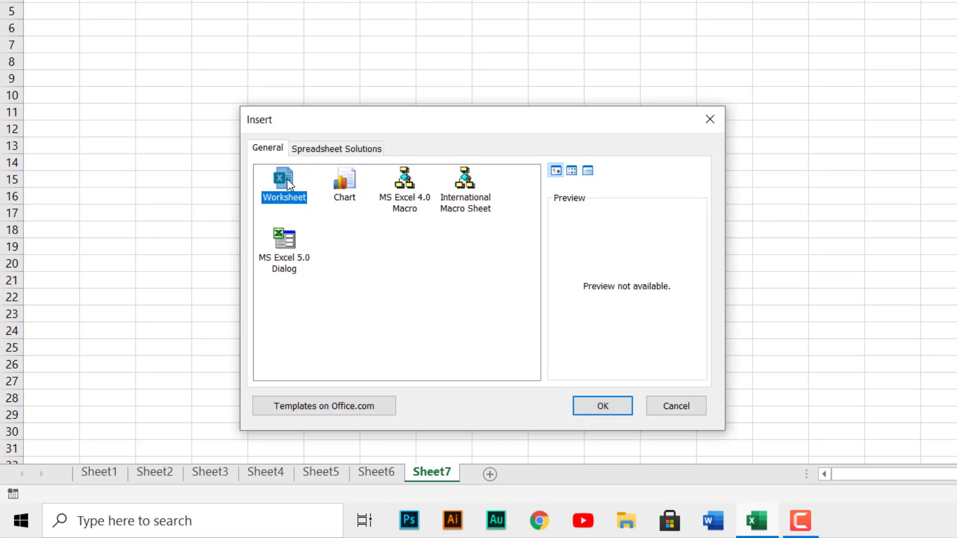
click(600, 405)
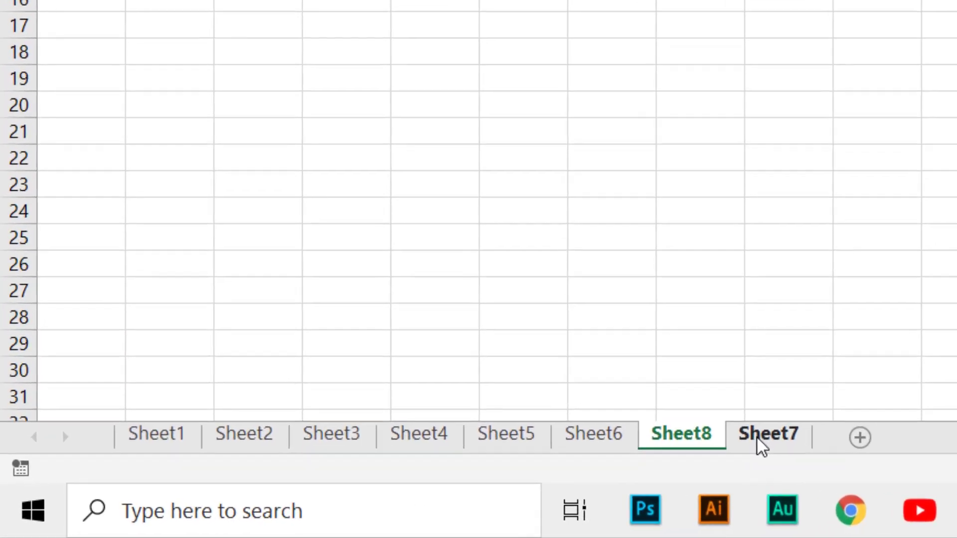
Delete Sheet8, Sheet7, Sheet6, Sheet5 and Sheet4, keeping only the first three worksheets.
right_click(680, 437)
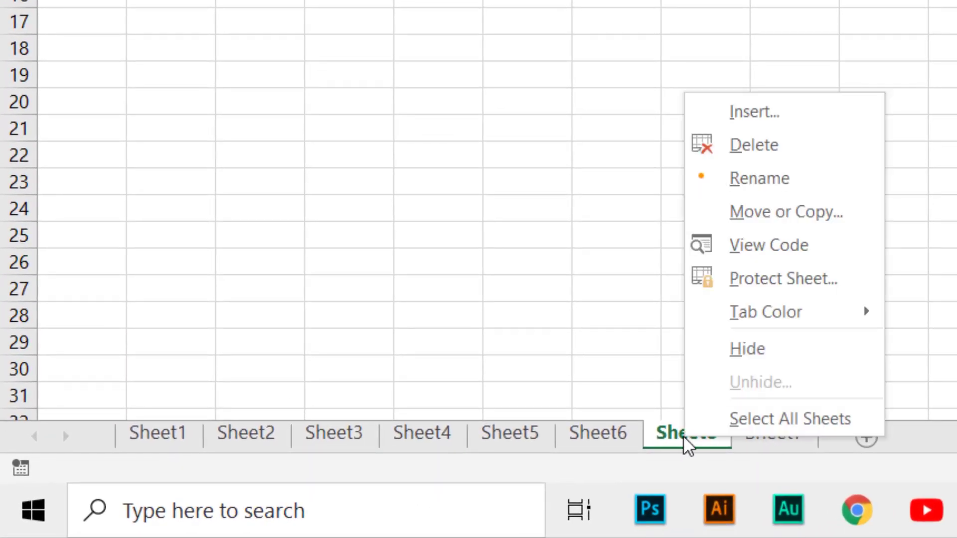
click(761, 145)
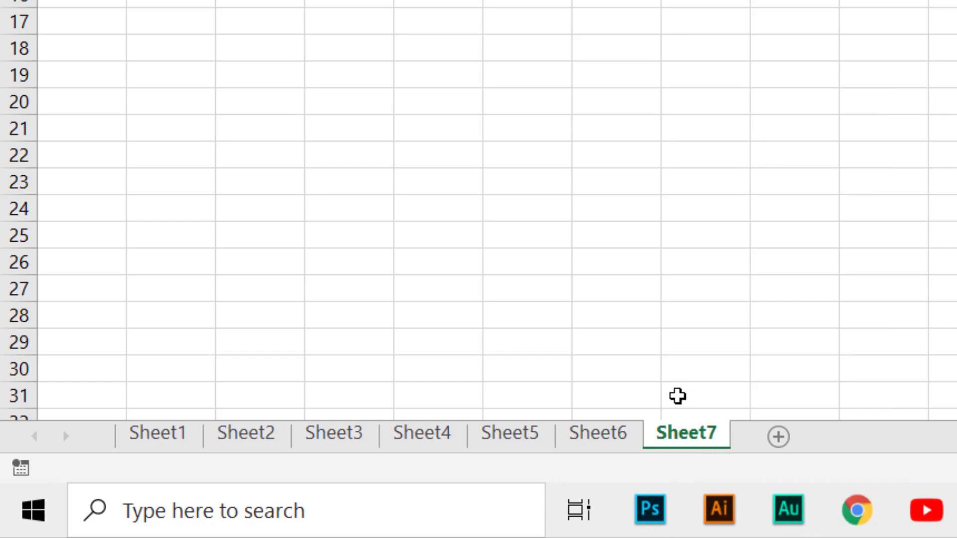
right_click(691, 435)
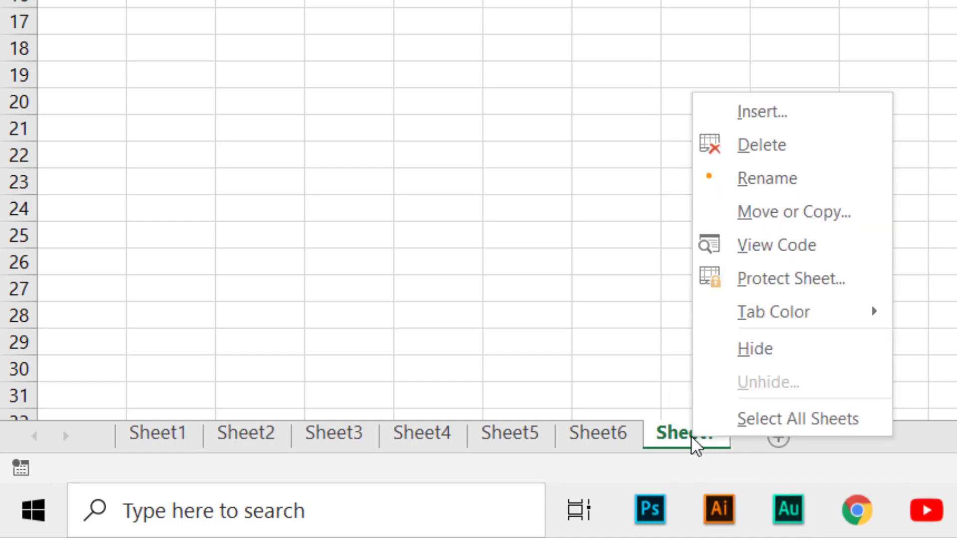
click(765, 144)
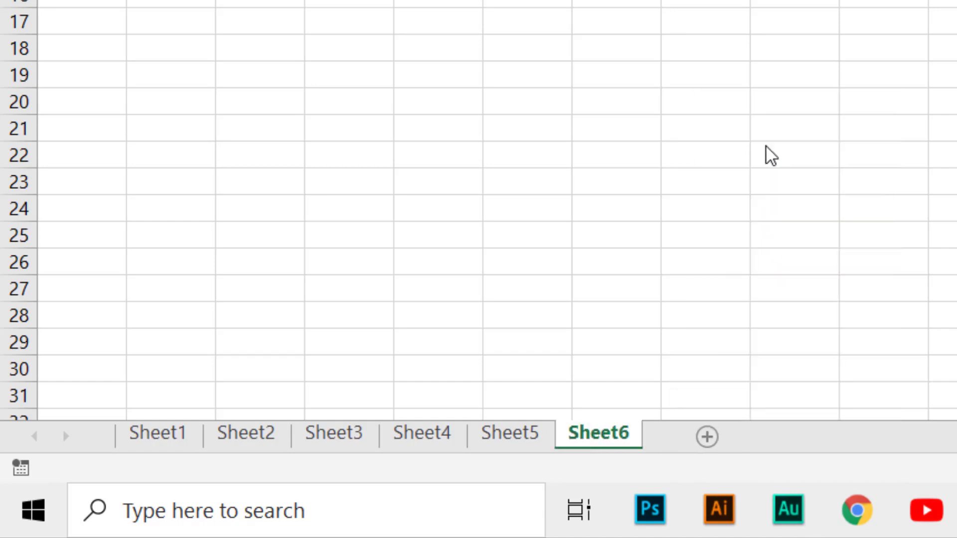
right_click(578, 426)
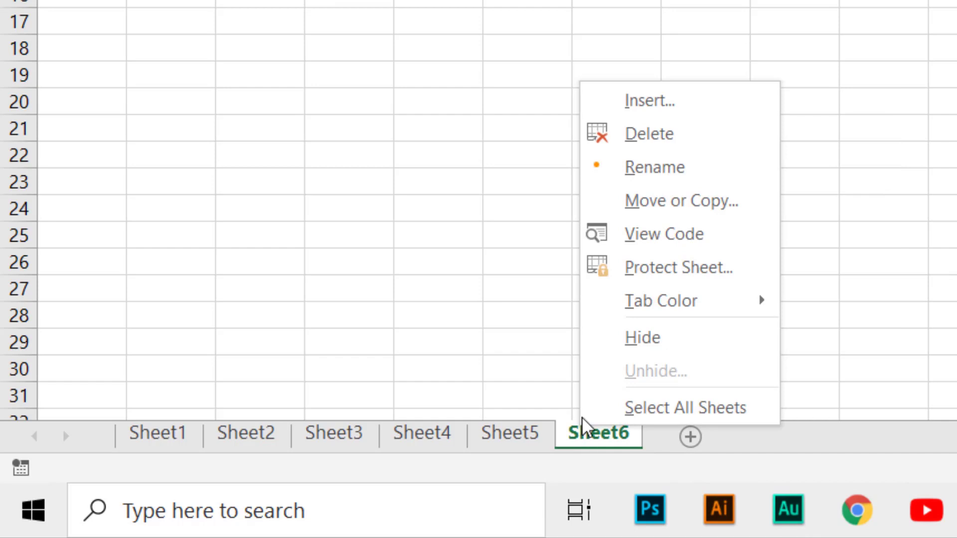
click(636, 145)
right_click(513, 429)
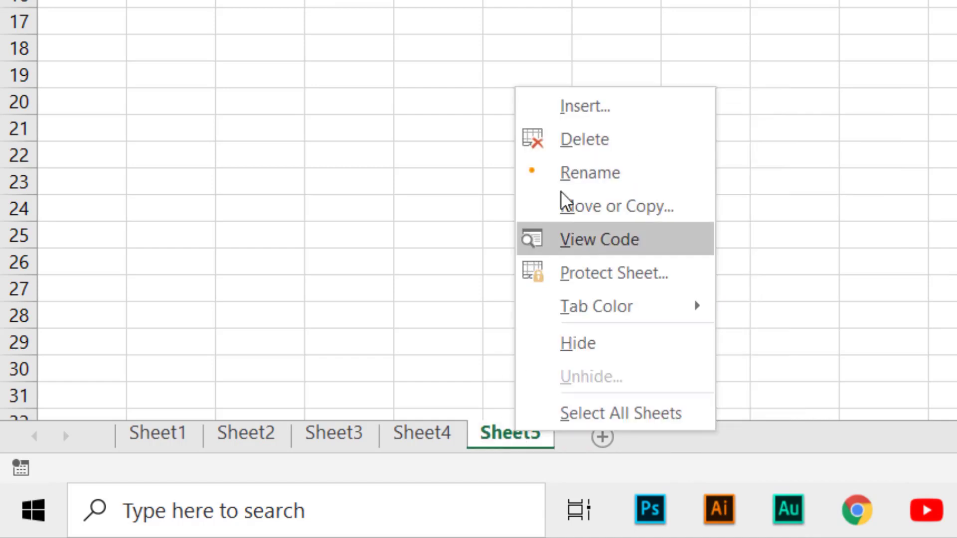
click(584, 144)
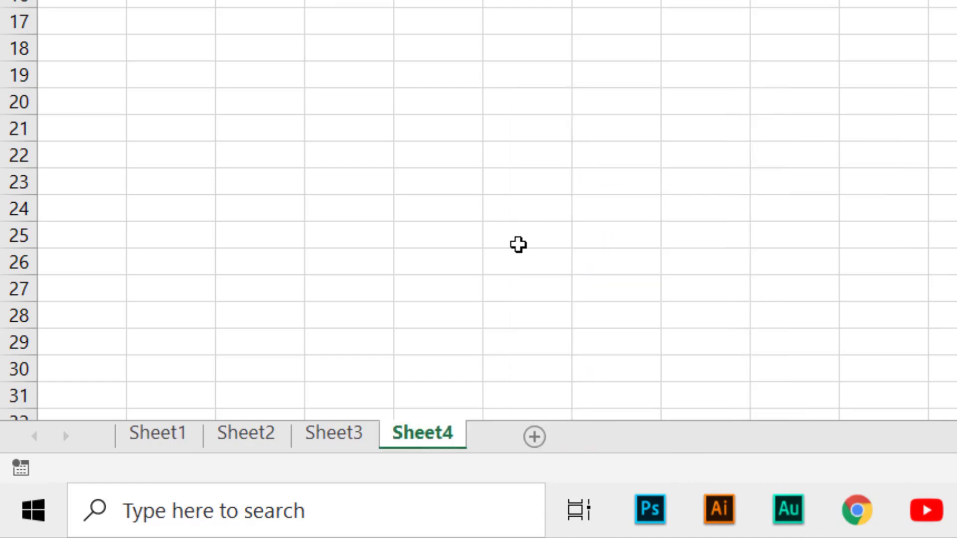
right_click(417, 443)
click(475, 163)
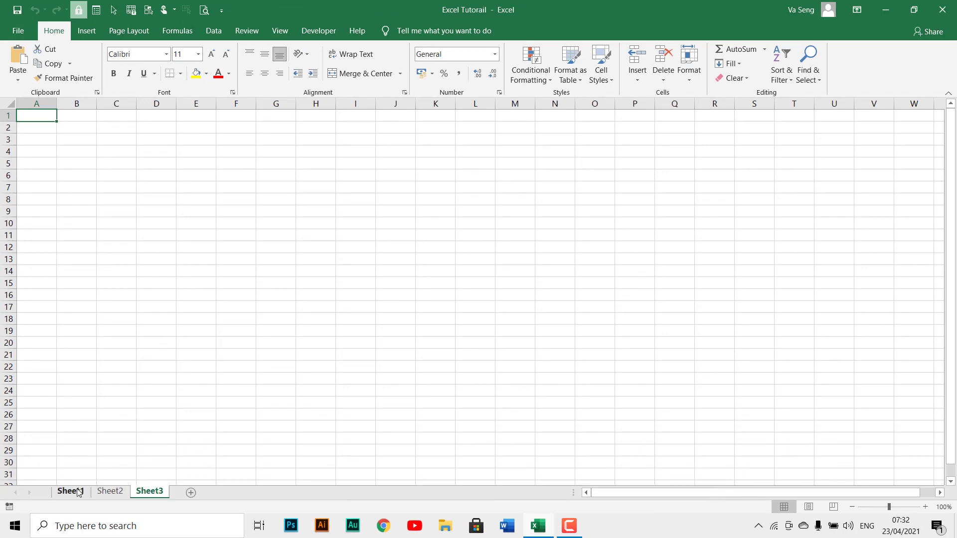
Switch through Sheet1, Sheet2 and Sheet3, and return to Sheet1.
click(77, 492)
click(120, 495)
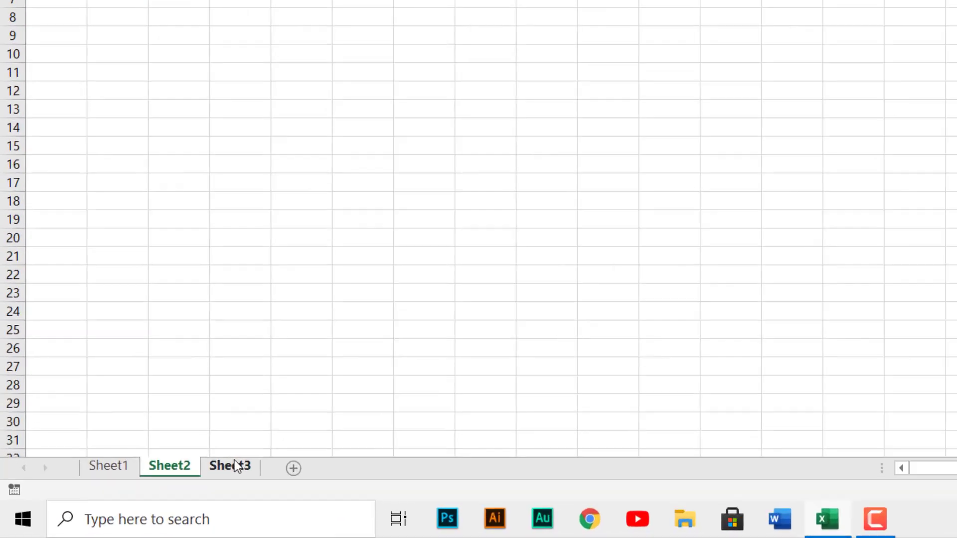
click(234, 464)
click(176, 464)
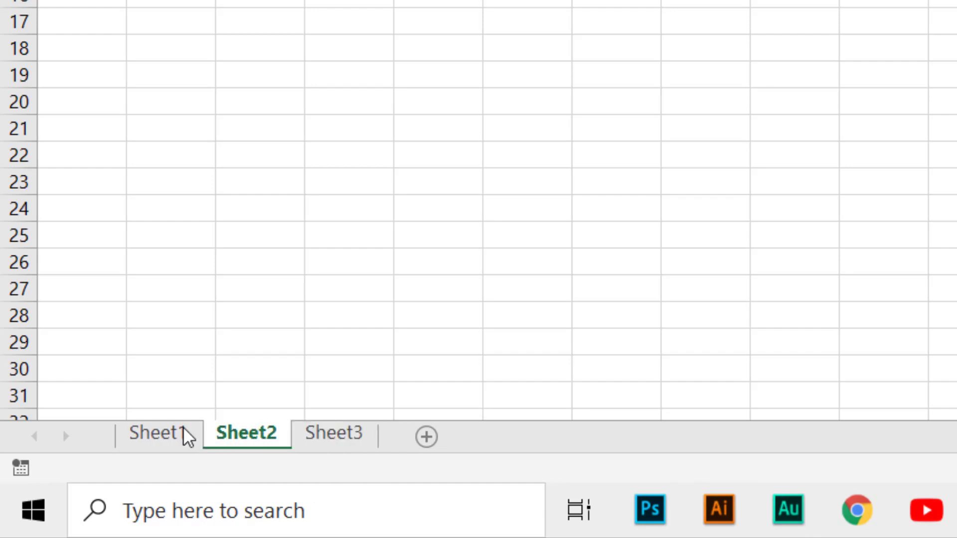
click(159, 430)
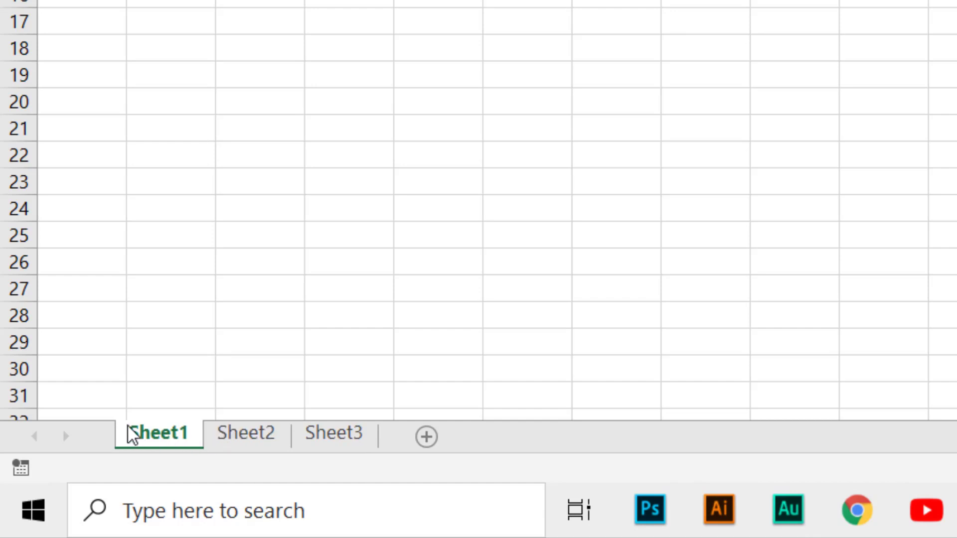
Rename the worksheet Sheet1 as New1.
double_click(163, 428)
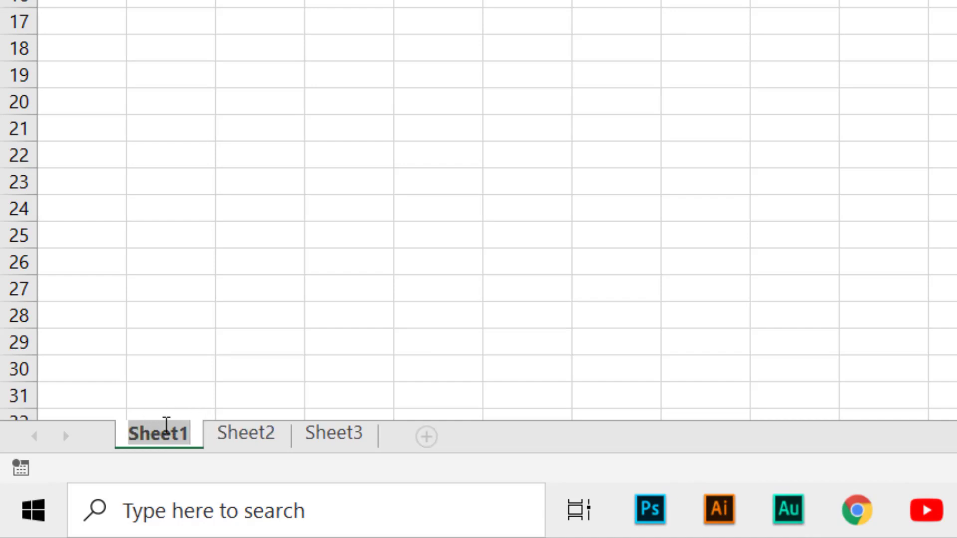
text(New)
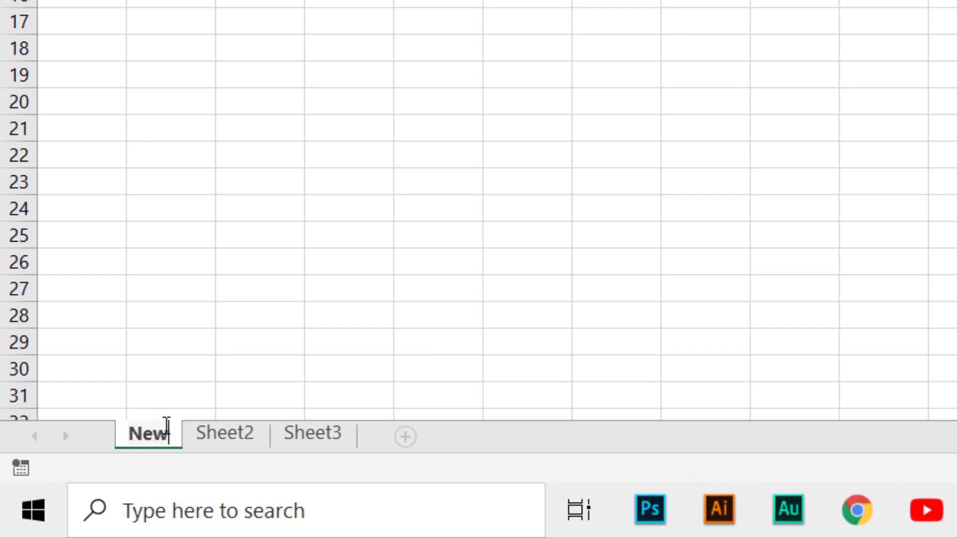
text(1)
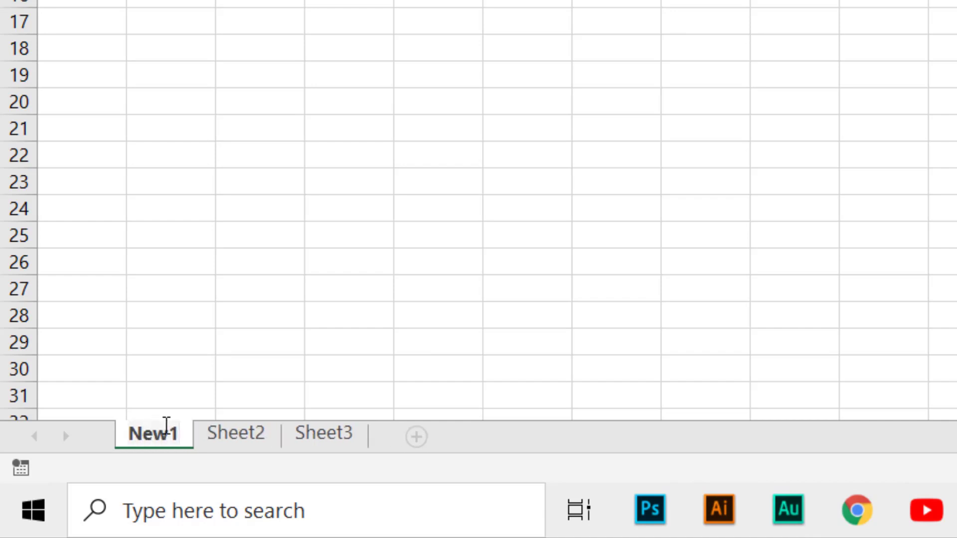
key(Return)
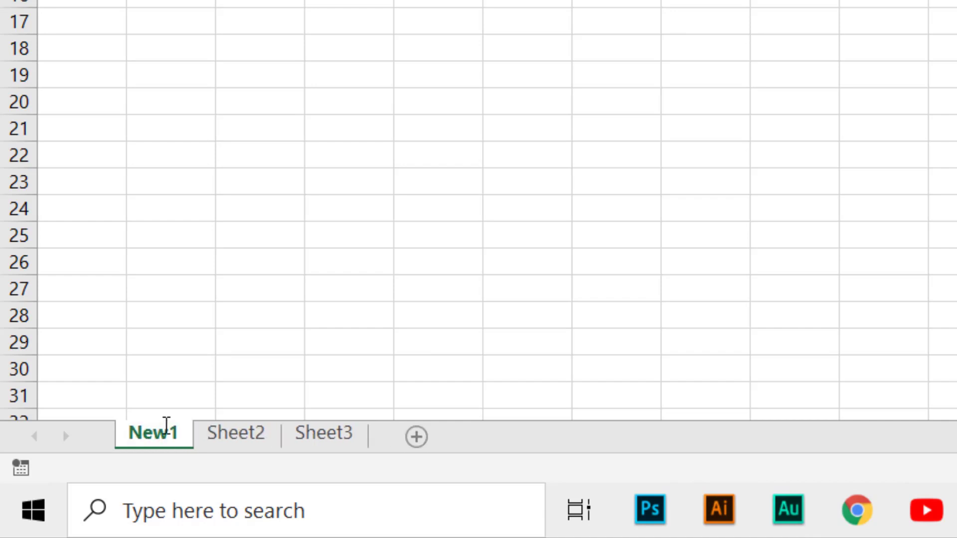
Rename the worksheet Sheet2 as New2.
double_click(219, 428)
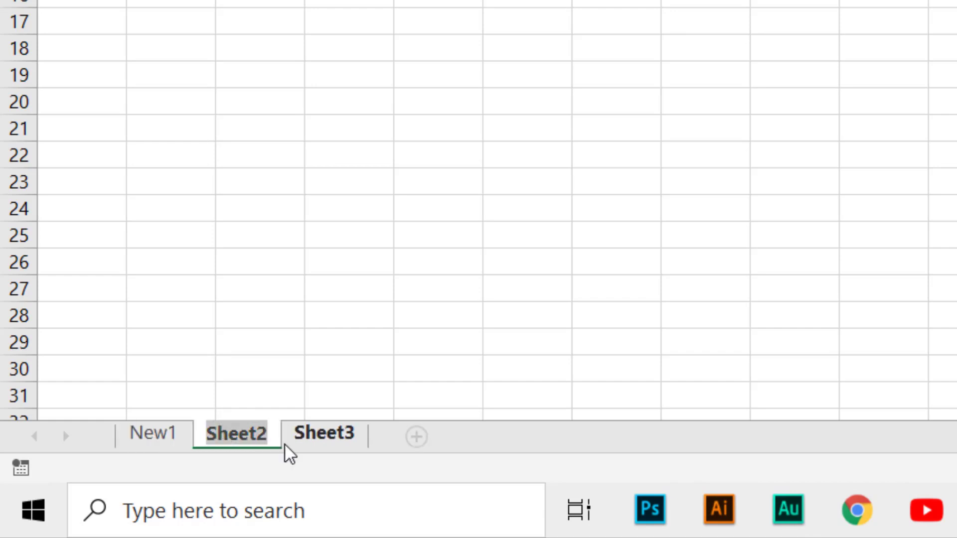
text(New)
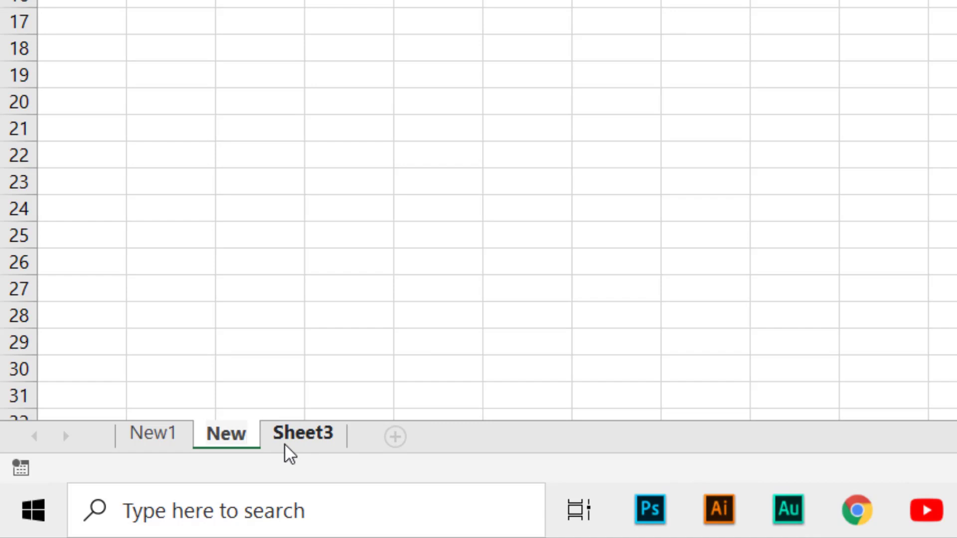
text(2)
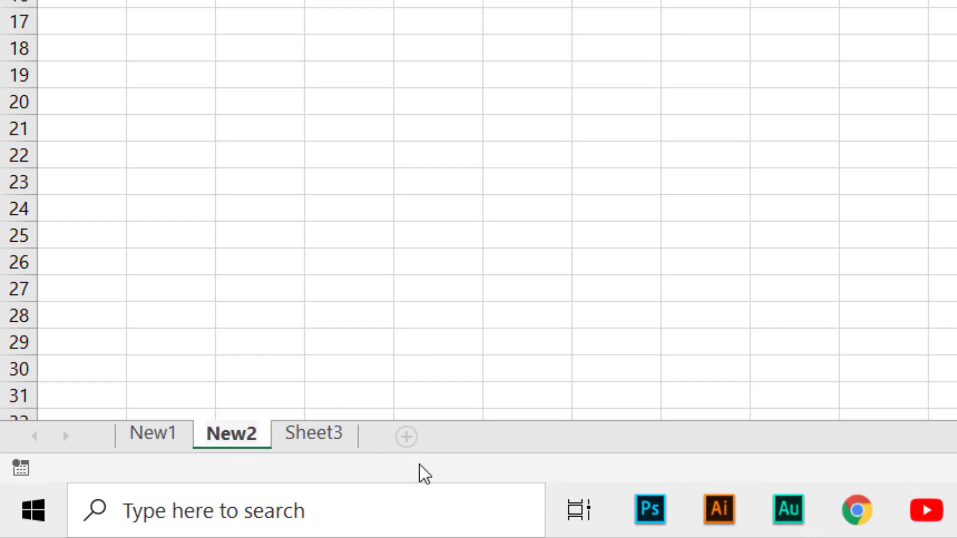
Rename the worksheet Sheet3 as New3.
click(315, 426)
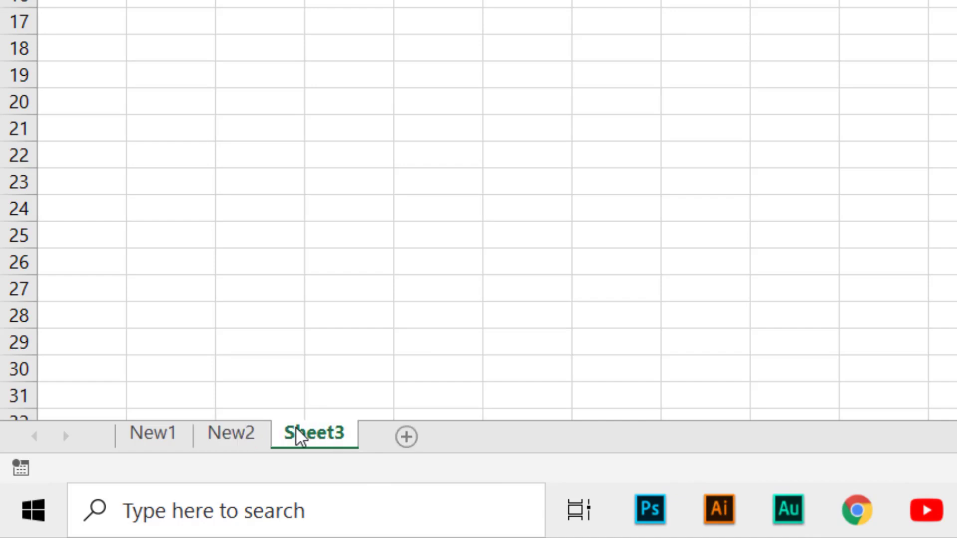
double_click(295, 427)
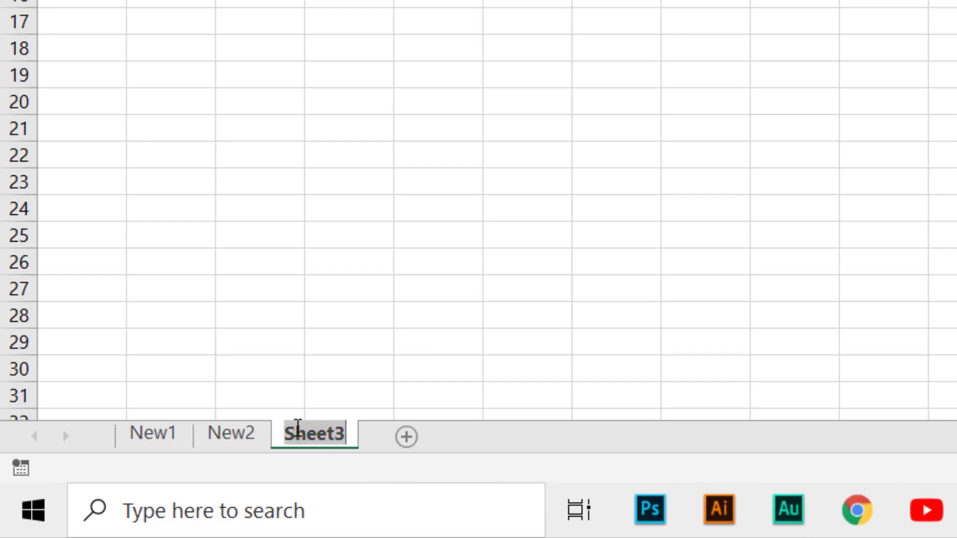
text(New3)
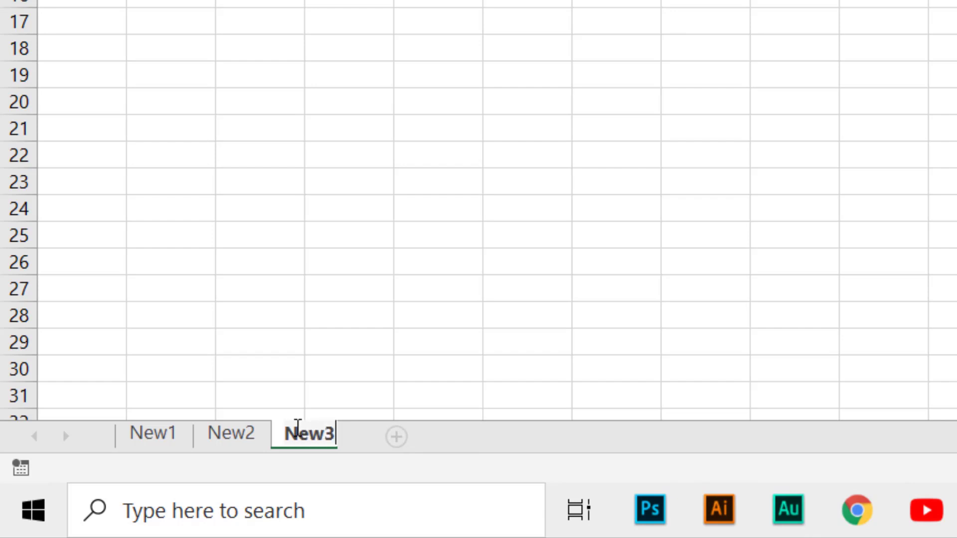
key(Return)
key(Return)
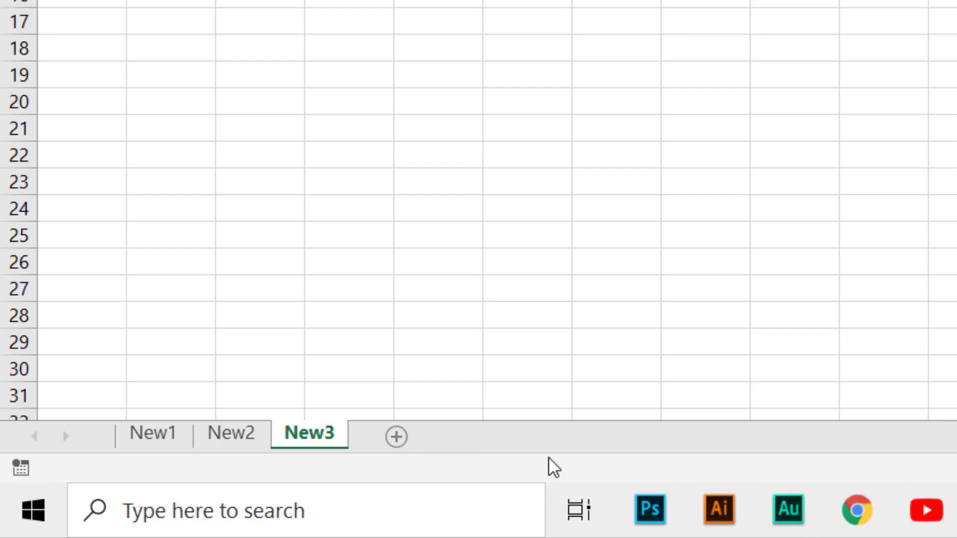
View the New1 and New2 worksheets alternately, finishing on New2.
click(154, 433)
click(226, 432)
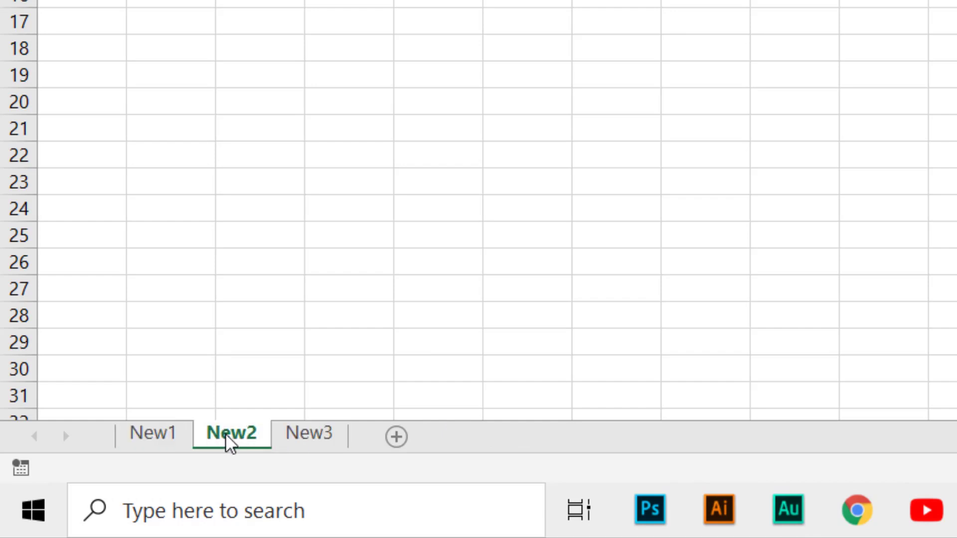
click(169, 433)
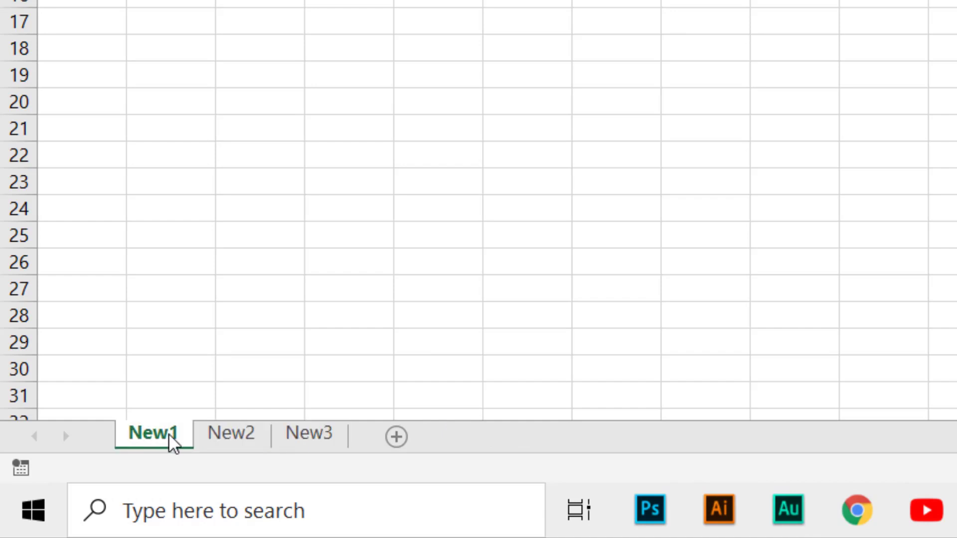
click(226, 437)
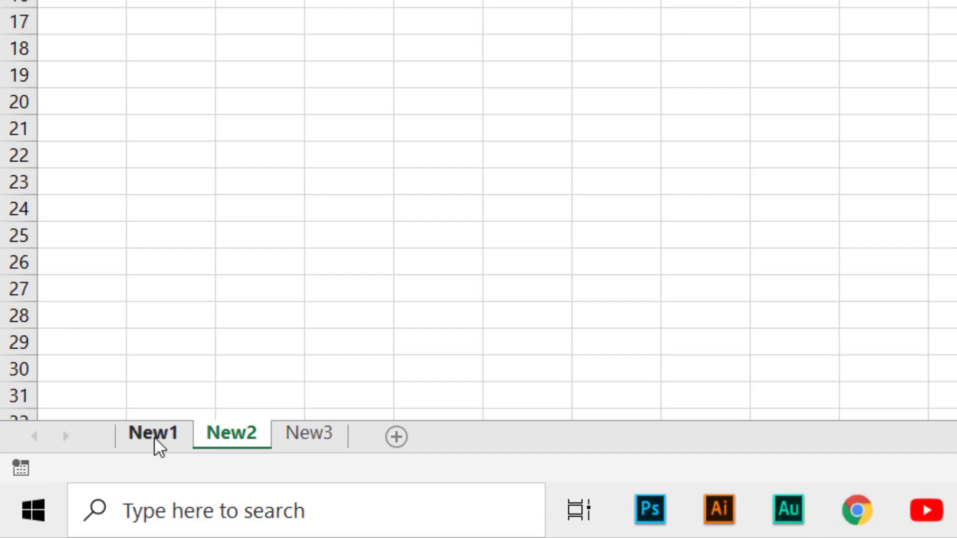
click(155, 437)
click(216, 436)
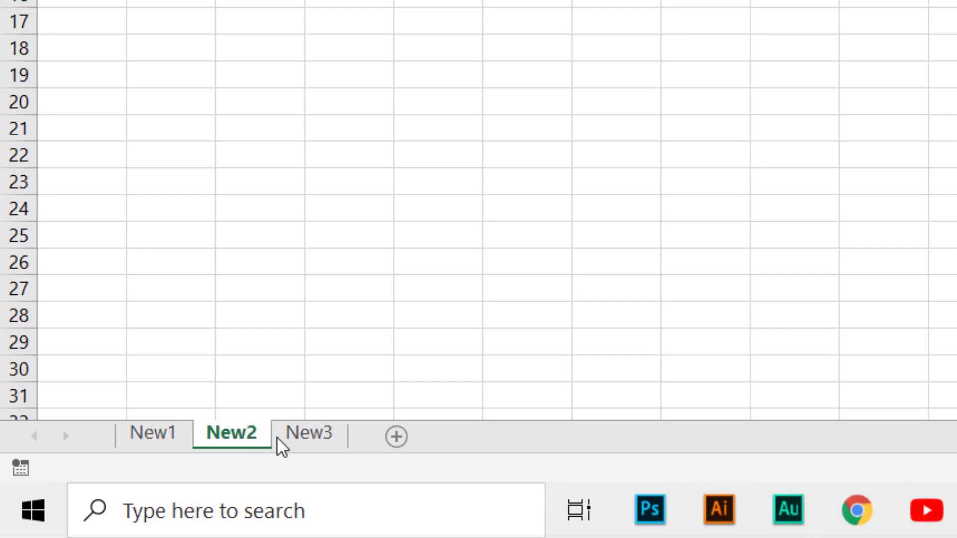
Set the New1 worksheet's tab color to the standard light blue.
click(319, 444)
click(245, 434)
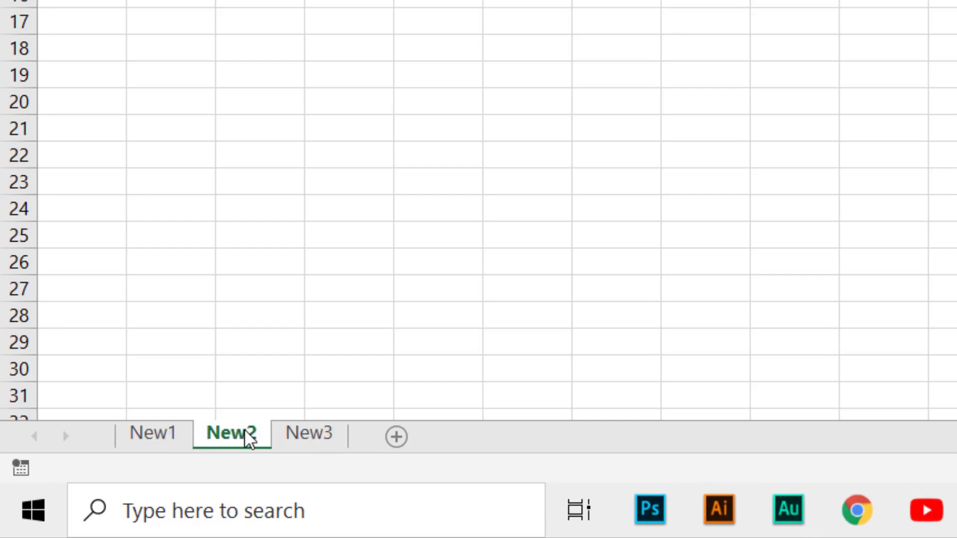
click(165, 436)
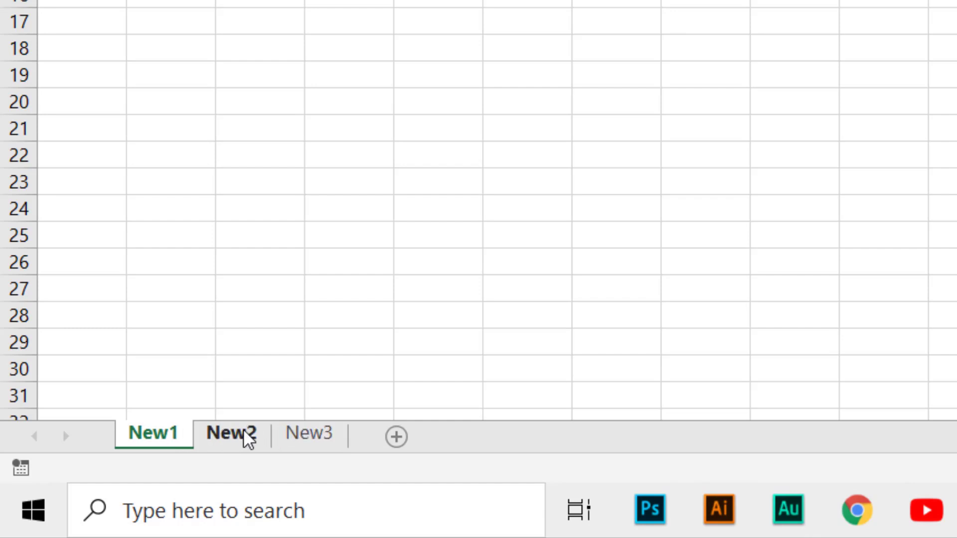
right_click(171, 437)
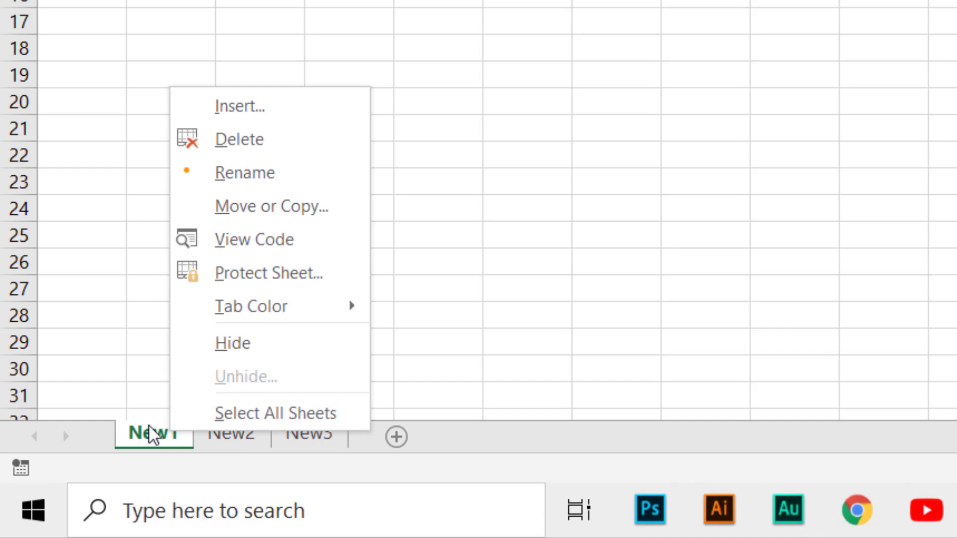
mouse_move(266, 306)
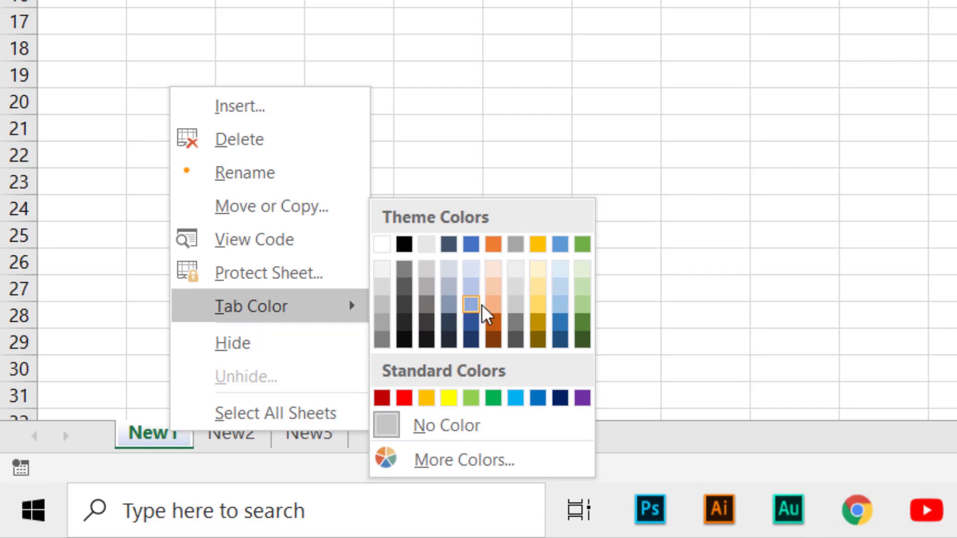
click(515, 399)
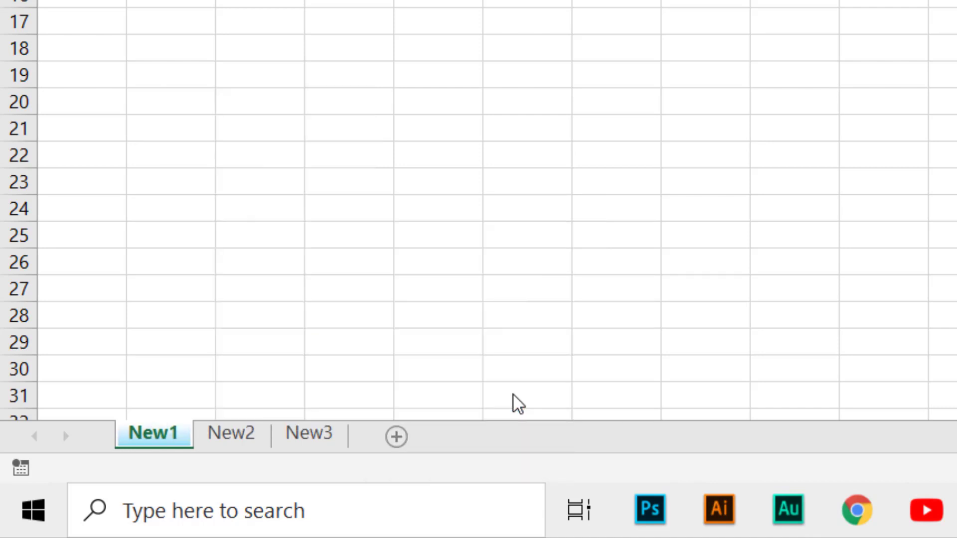
Bring up the extended color choices for the New2 tab and try a medium blue from the standard palette.
right_click(241, 433)
mouse_move(294, 297)
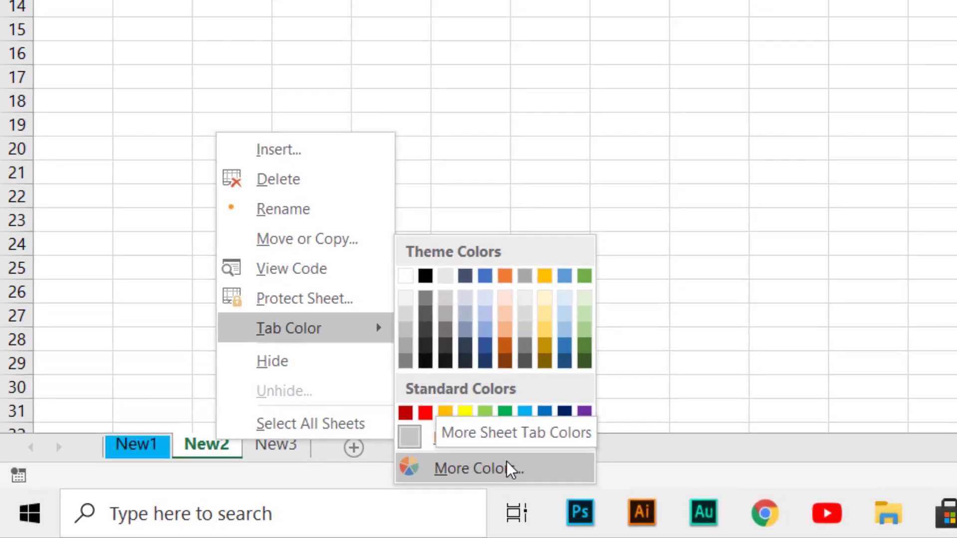
click(506, 464)
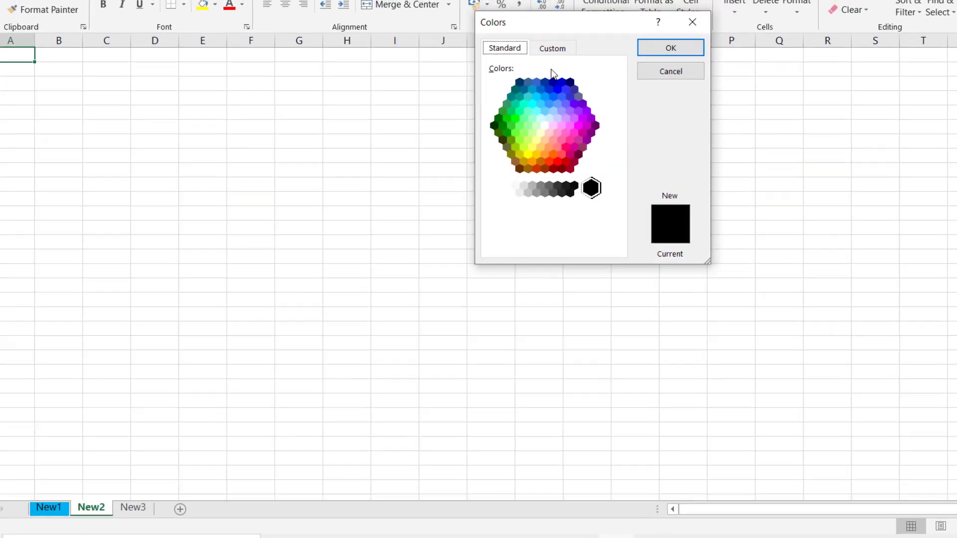
click(553, 48)
click(510, 47)
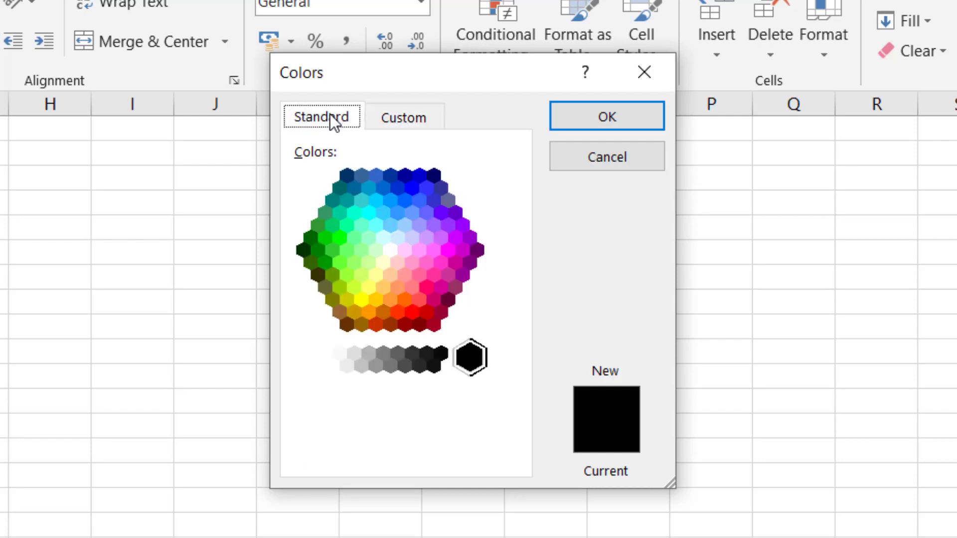
click(389, 115)
click(333, 115)
click(381, 117)
click(322, 118)
click(382, 194)
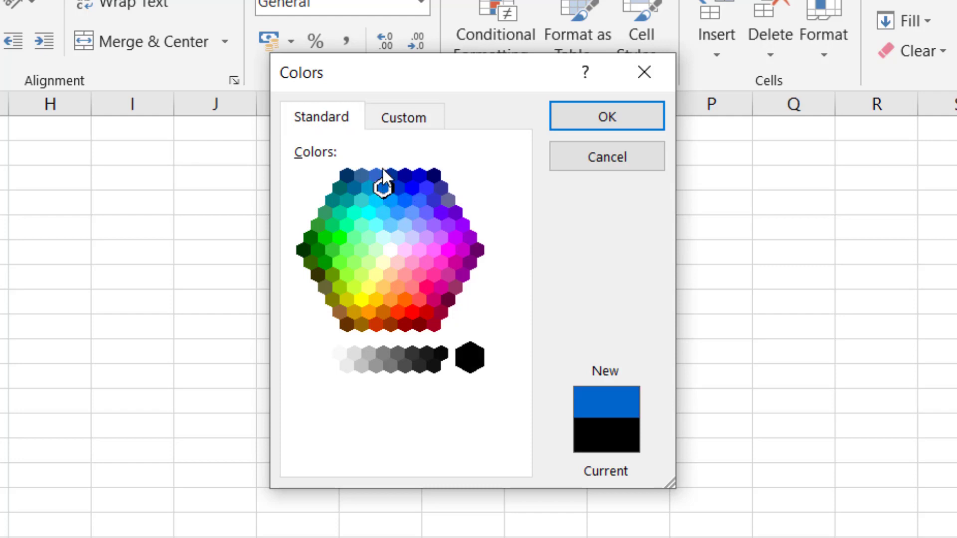
Mix a custom pink, #F880A5, and apply it as the New2 worksheet's tab color.
click(418, 118)
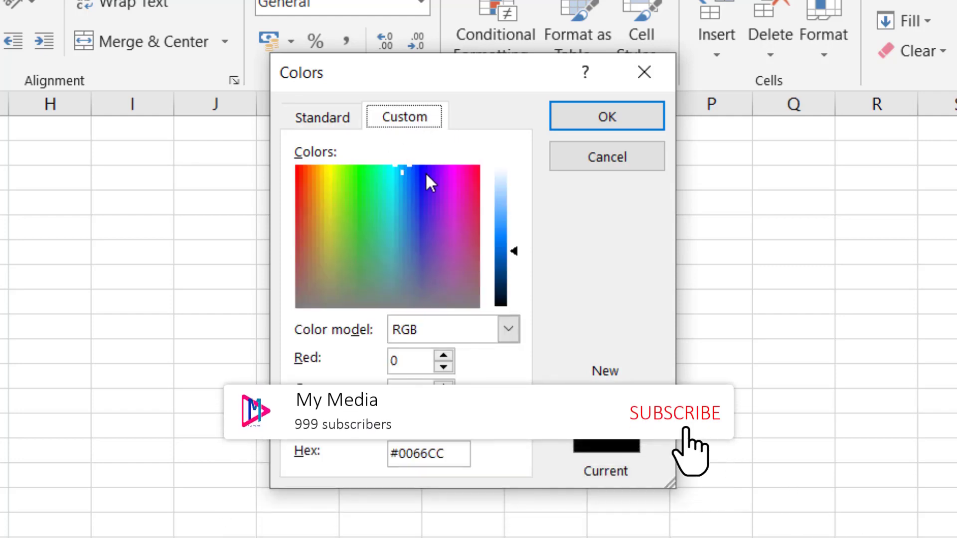
drag(393, 187, 468, 180)
drag(513, 248, 497, 204)
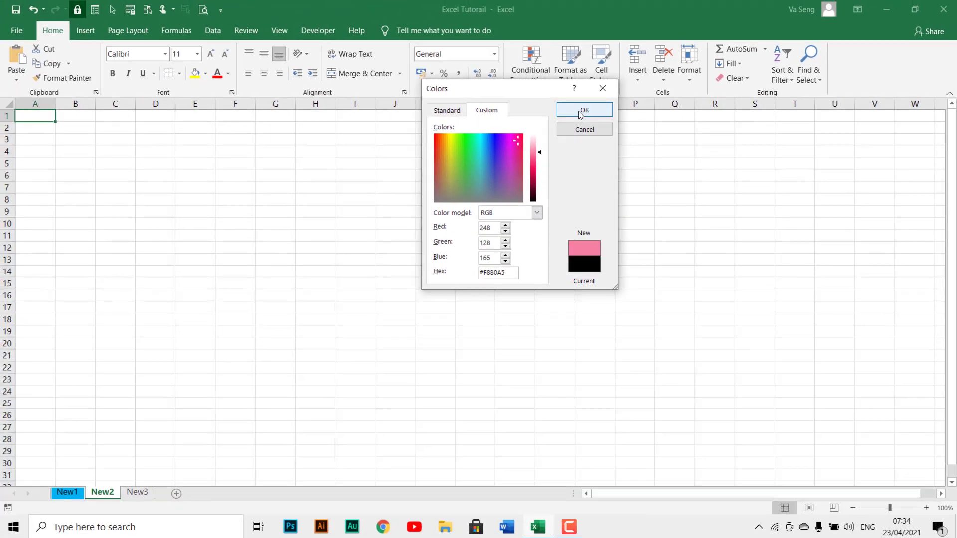
click(597, 114)
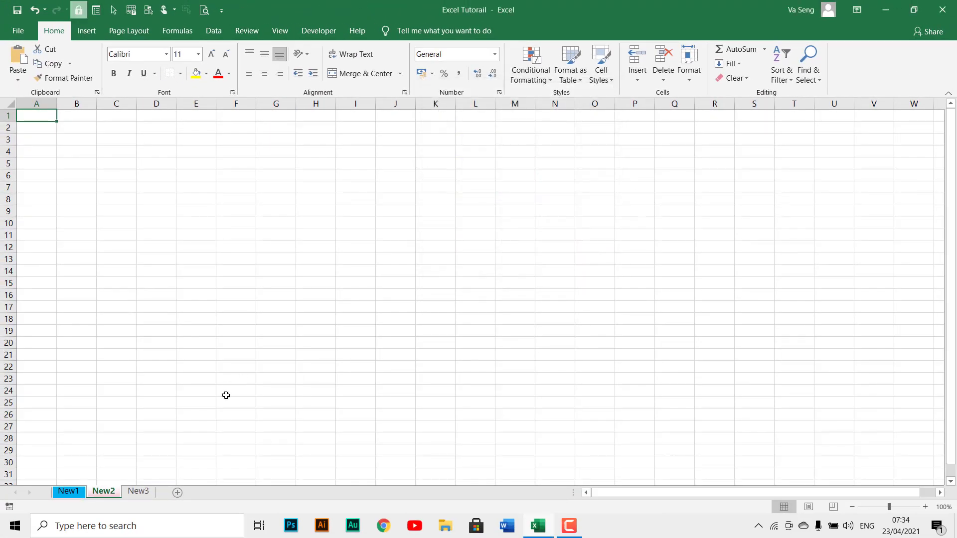
Set the New3 worksheet's tab color to the standard orange and switch to New2 to check it.
click(138, 491)
right_click(139, 491)
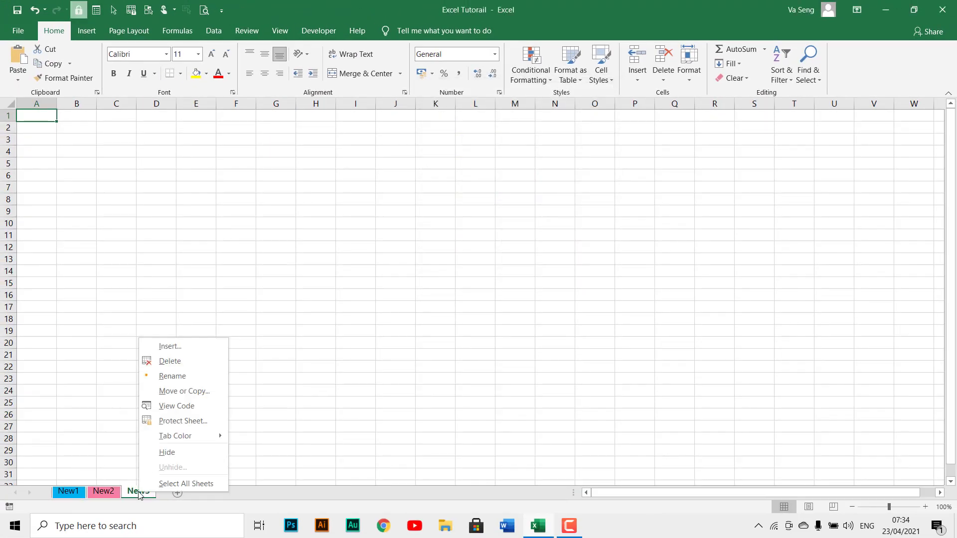
mouse_move(190, 434)
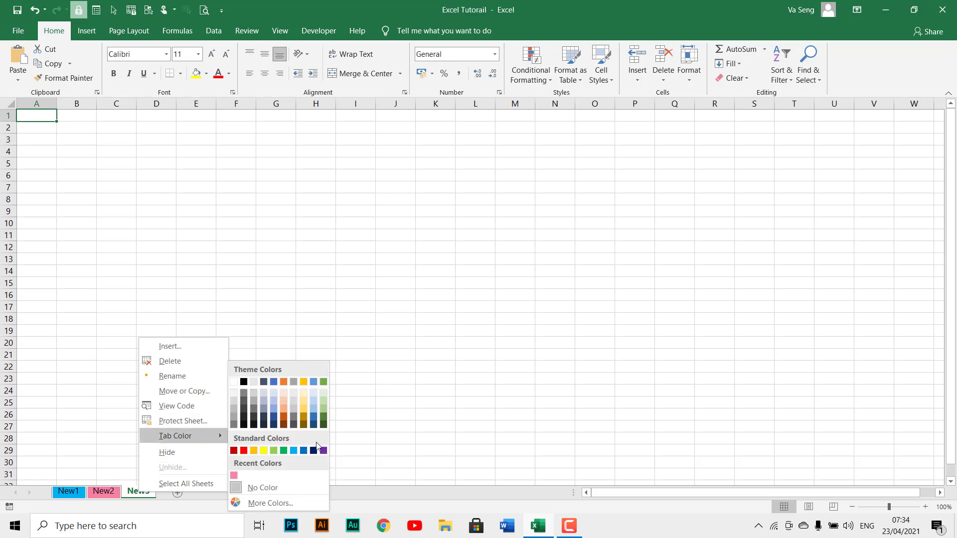
click(253, 451)
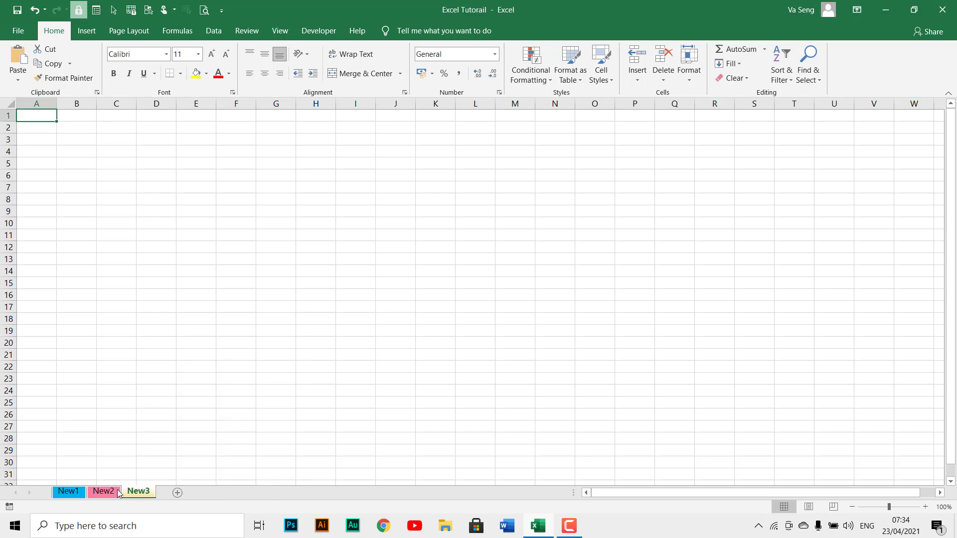
click(112, 490)
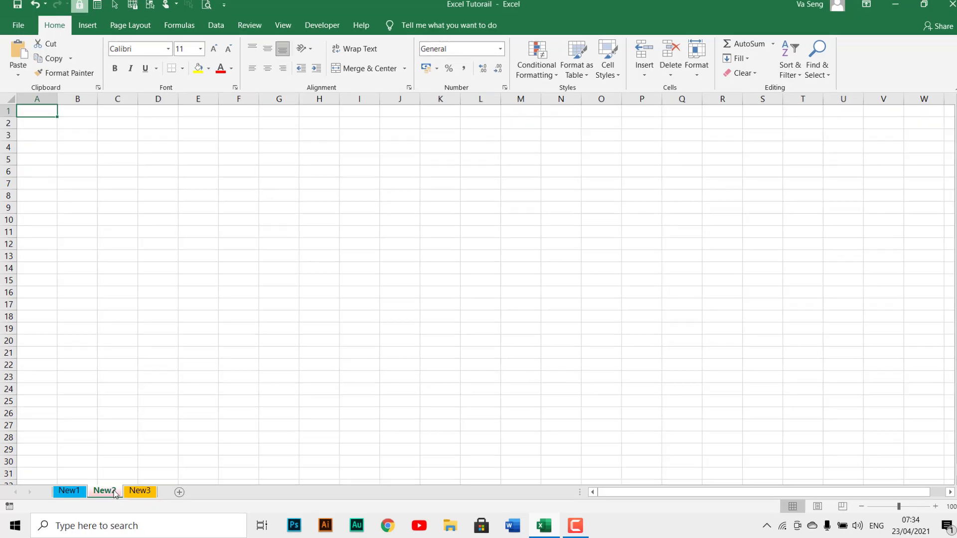
click(70, 462)
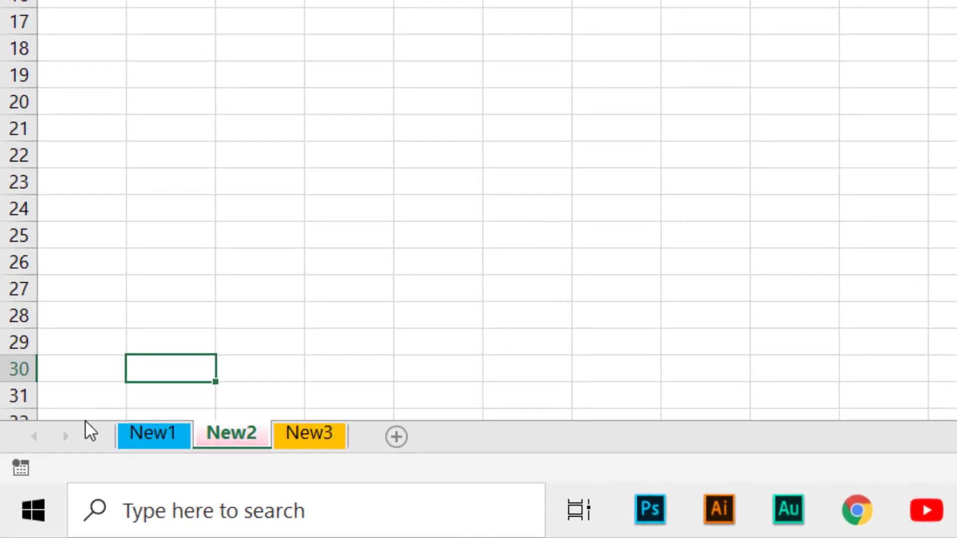
Remove the tab color from the New3 worksheet by choosing No Color.
click(311, 434)
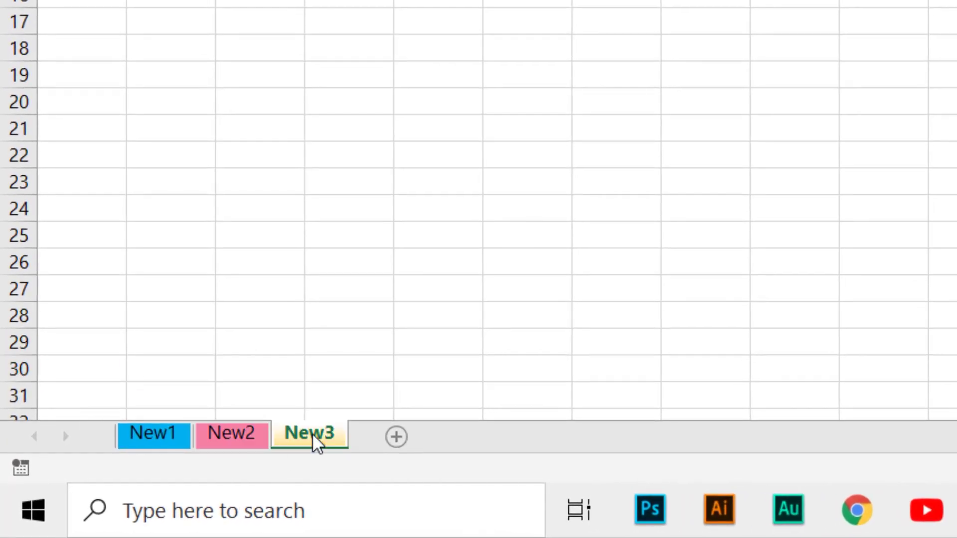
right_click(312, 434)
mouse_move(421, 319)
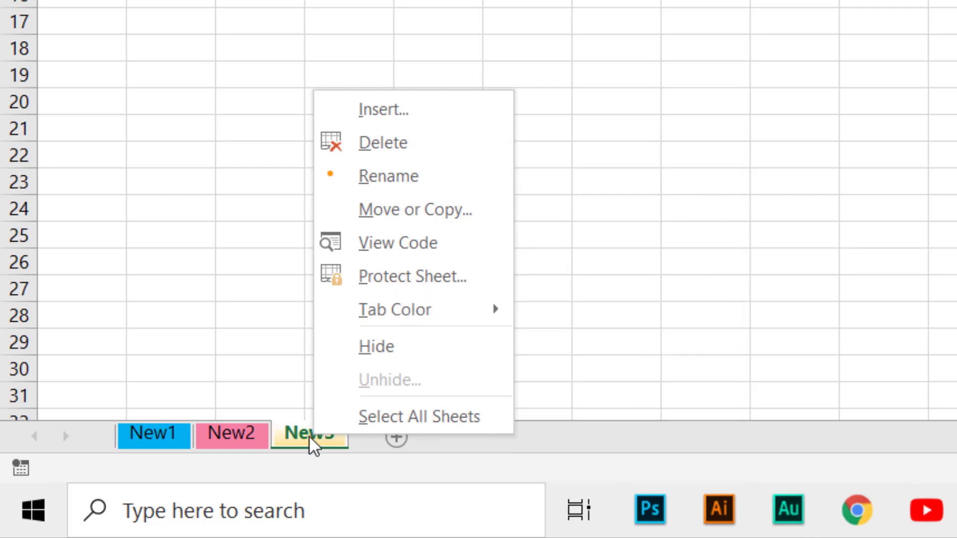
click(309, 435)
right_click(309, 435)
mouse_move(380, 322)
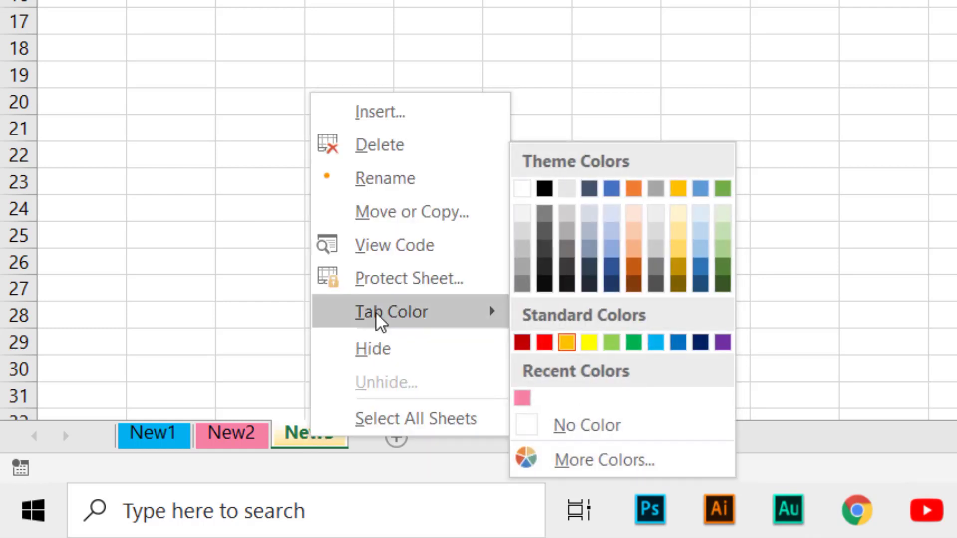
click(525, 425)
Switch through the New2 worksheet to New1 to check the tab colors.
click(337, 316)
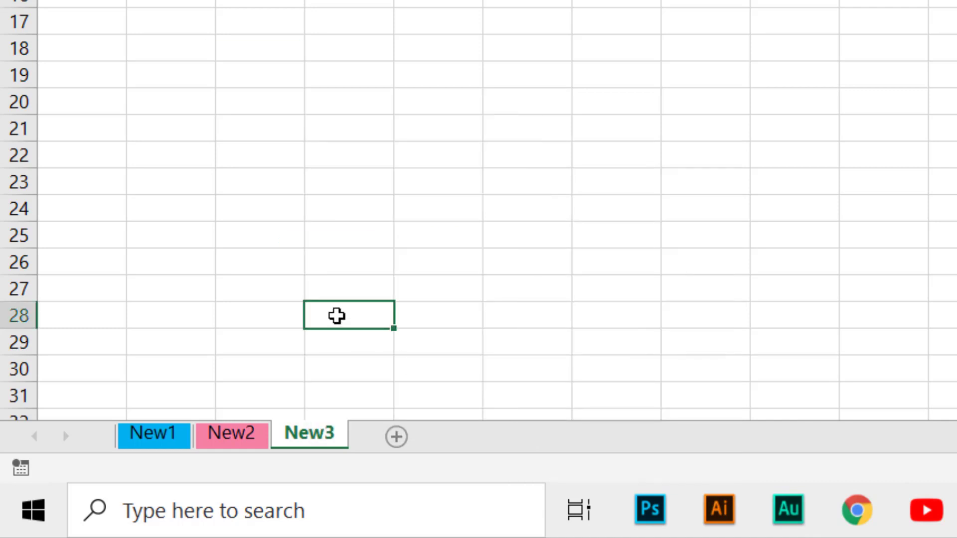
click(235, 431)
click(167, 439)
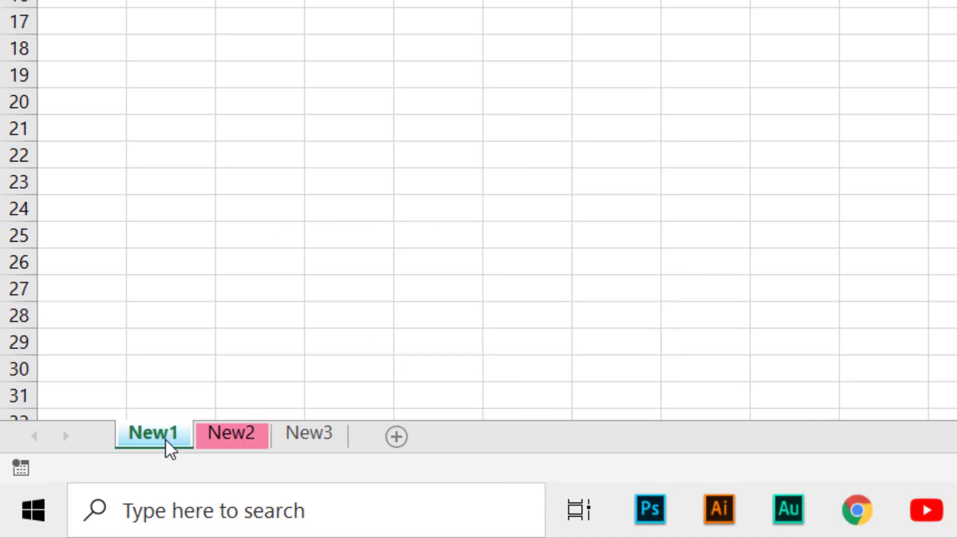